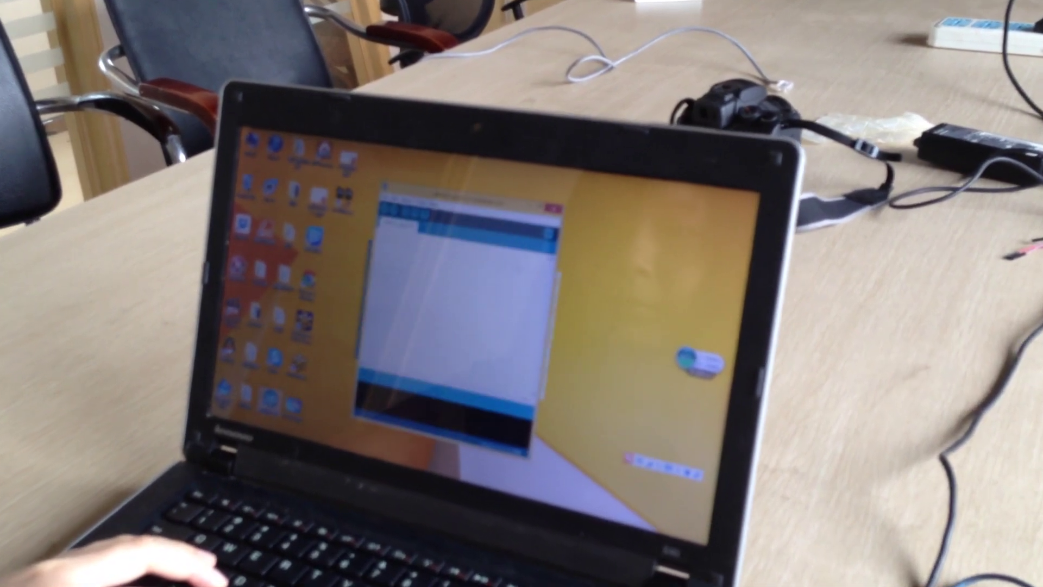
- Browse the File > Examples list to find the SI4703 example sketch
{"action": "left_click", "coordinate": [395, 194]}
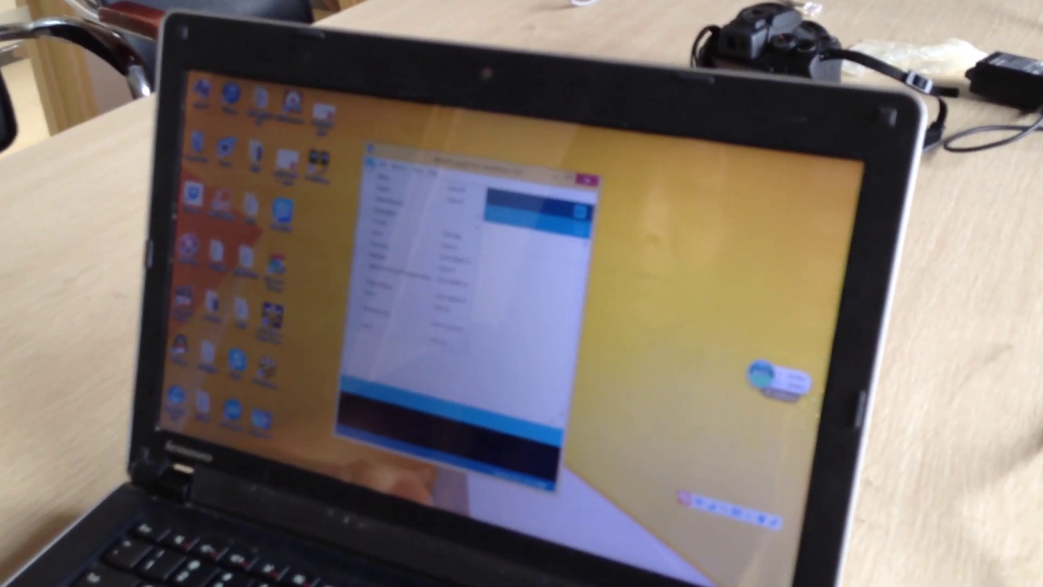